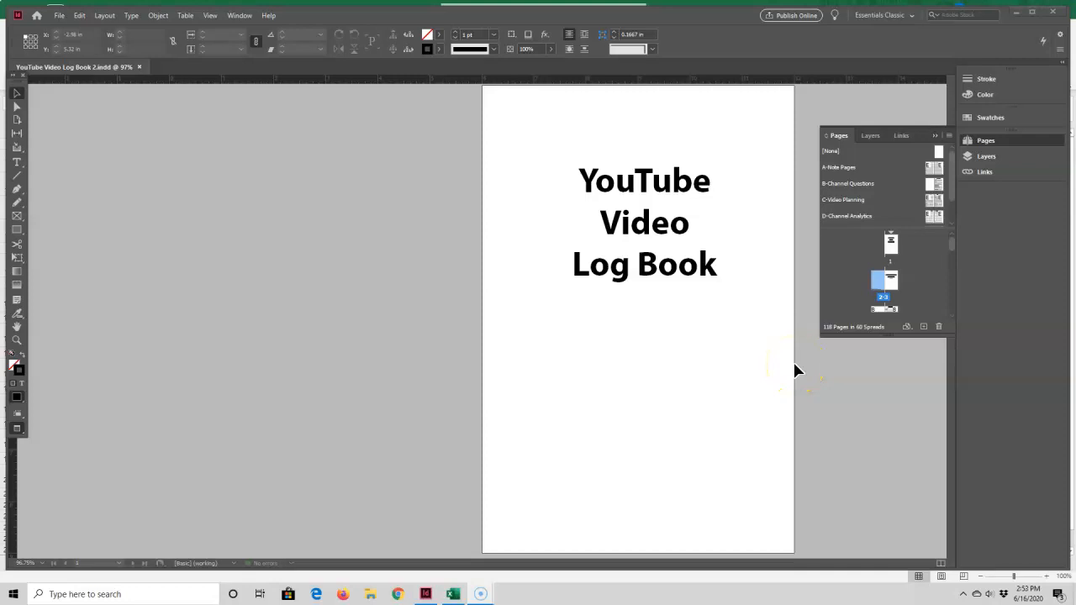
Step: Review the log book's opening pages, the My Channel page and the repeating My Videos pages
scroll(743, 324, "down", 4)
scroll(742, 324, "down", 4)
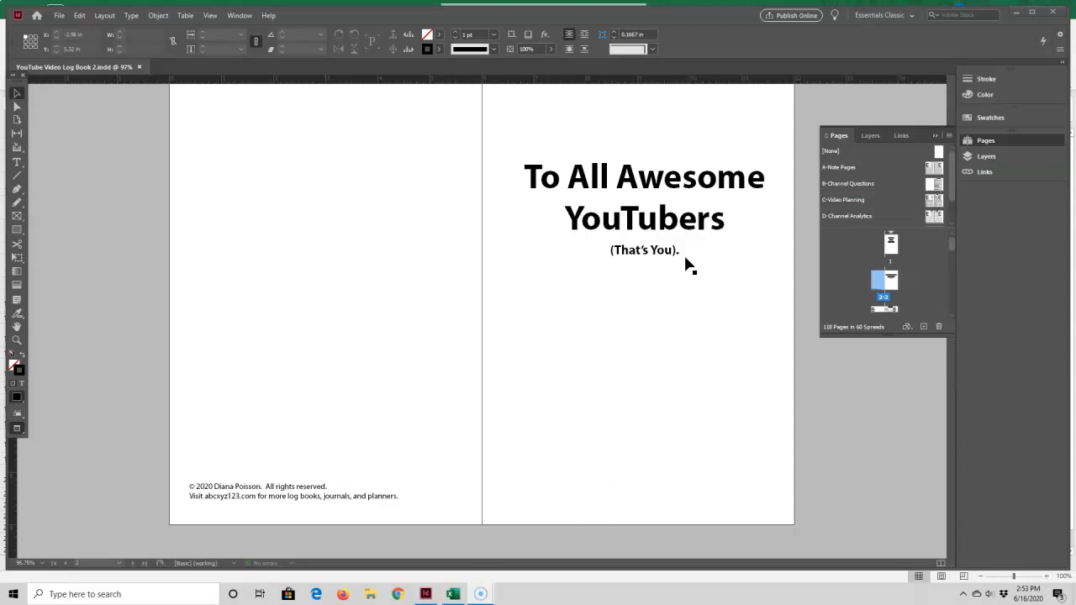
scroll(684, 257, "down", 5)
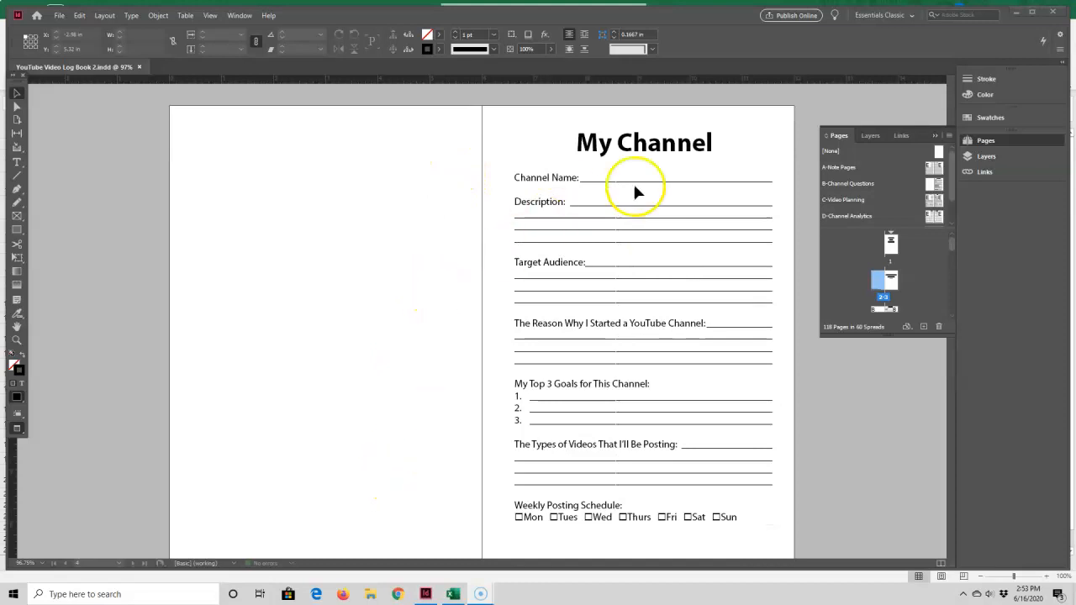
scroll(674, 298, "down", 5)
scroll(675, 307, "down", 3)
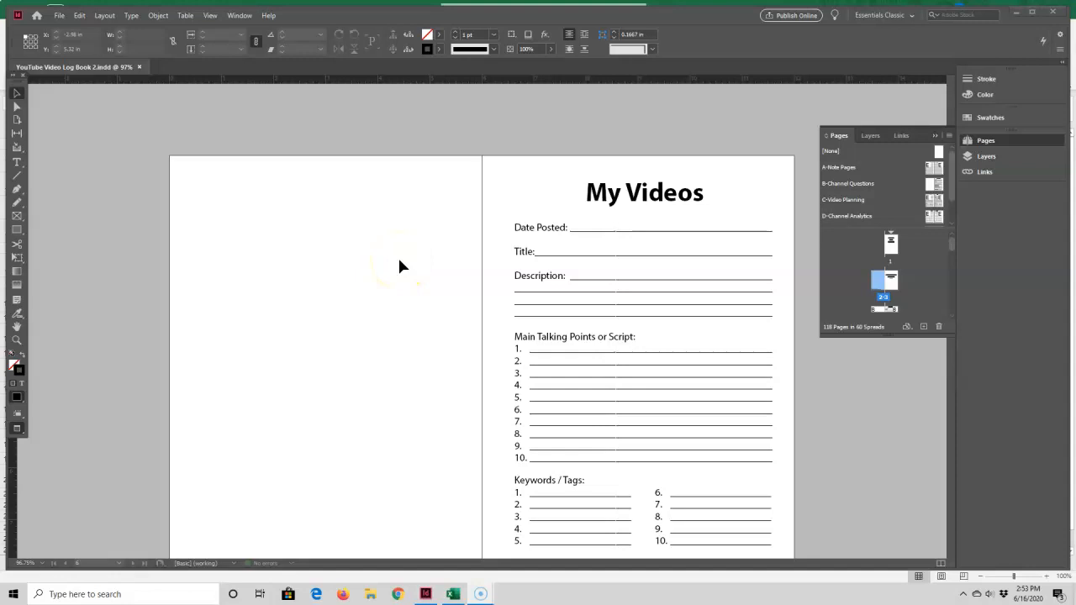
scroll(589, 265, "down", 7)
scroll(592, 267, "down", 20)
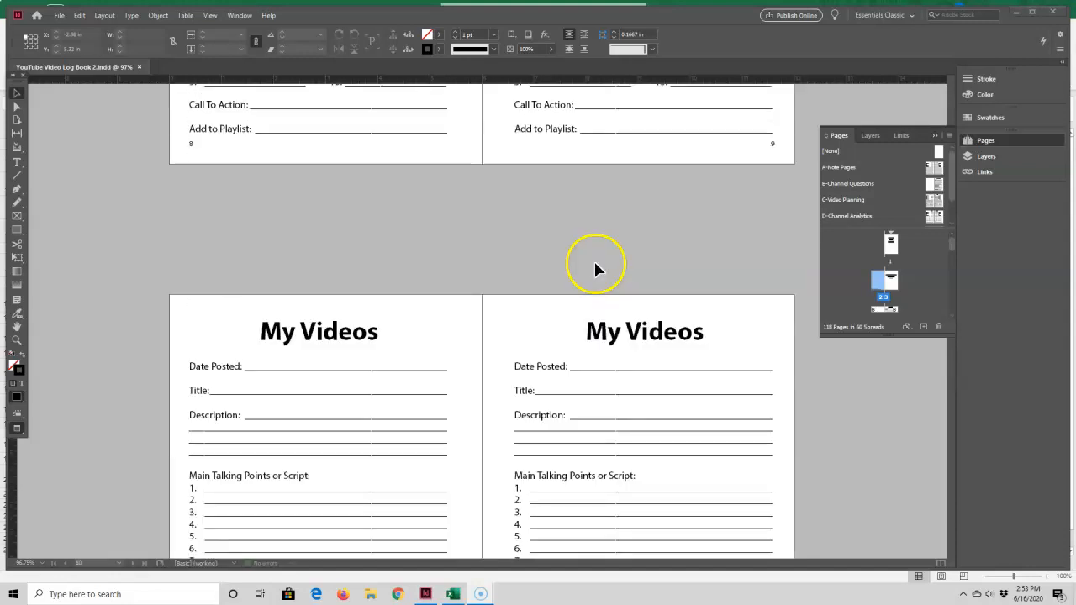
scroll(606, 280, "down", 20)
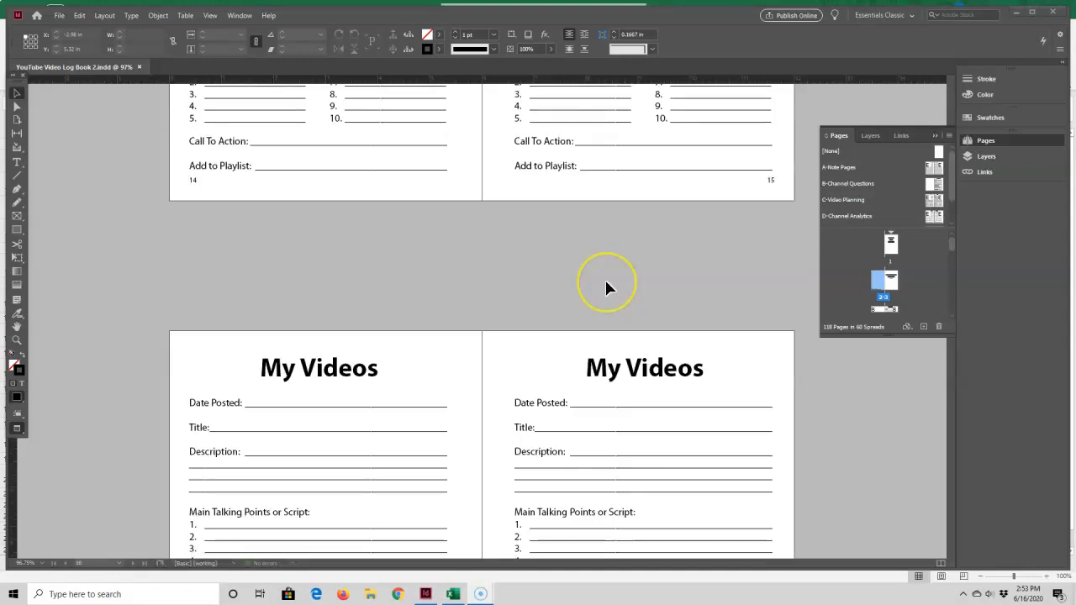
scroll(606, 289, "down", 20)
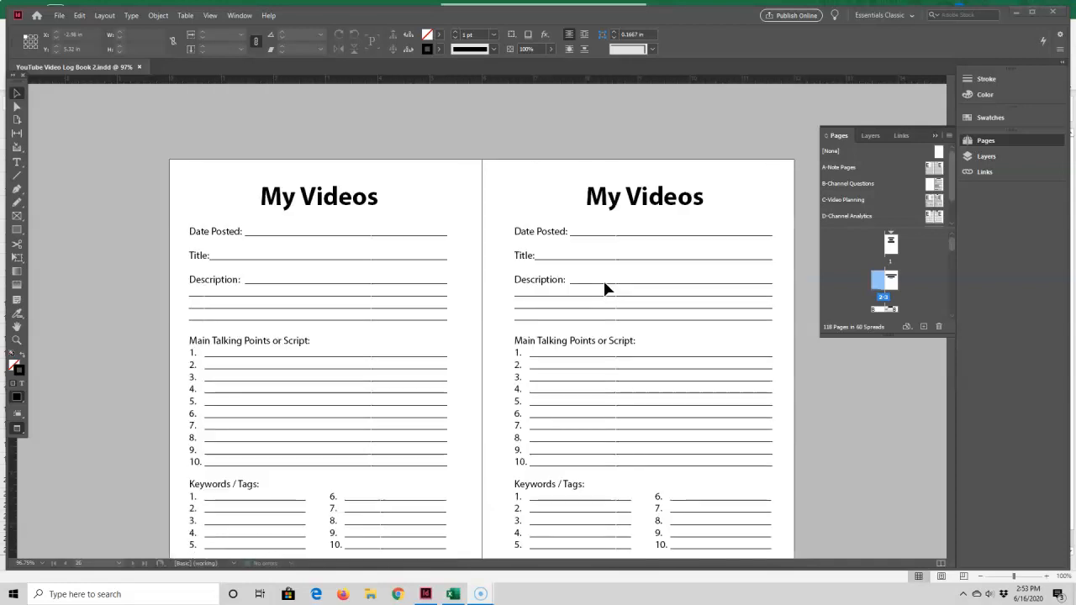
scroll(604, 288, "down", 20)
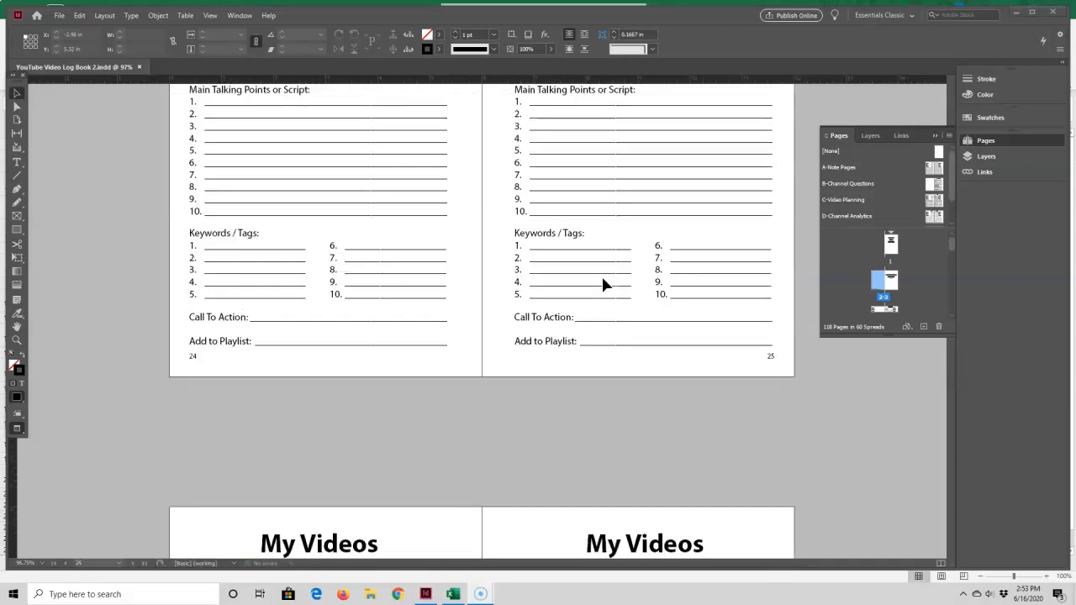
scroll(601, 284, "down", 20)
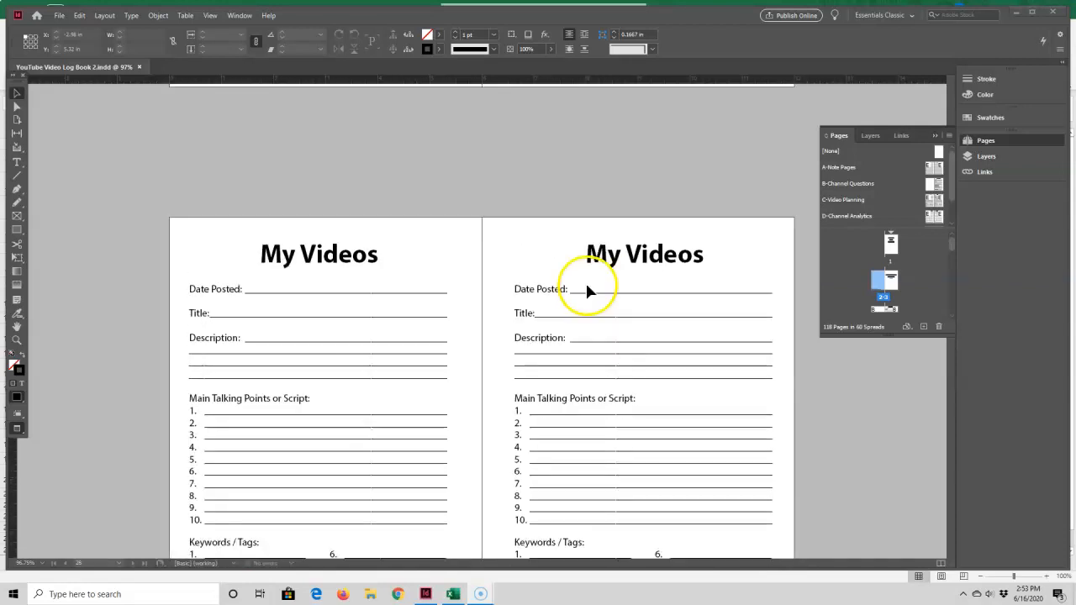
scroll(588, 301, "down", 20)
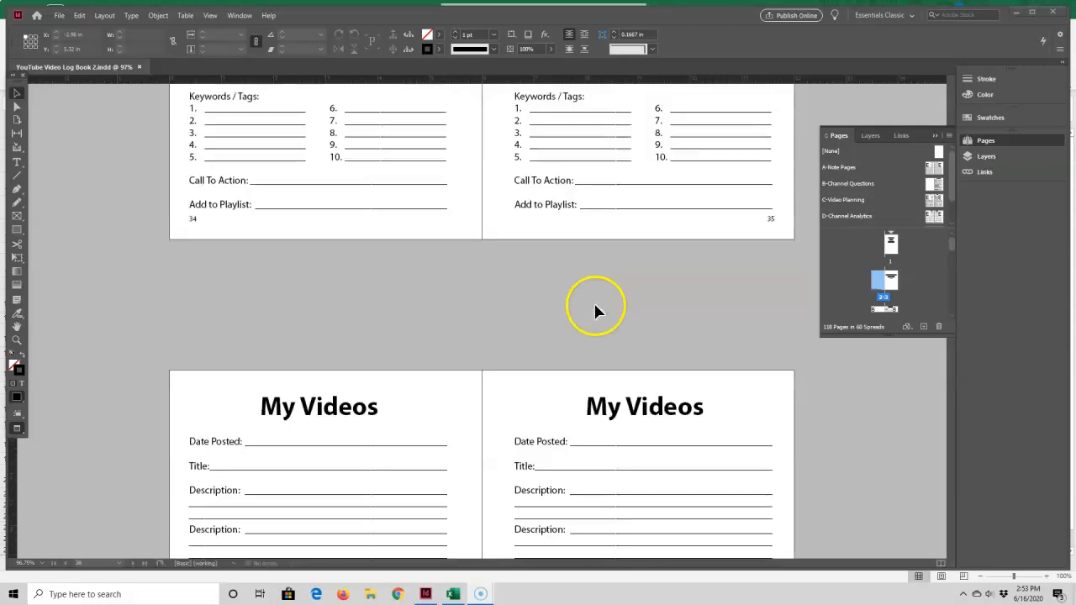
Step: Examine the end of the log book from spread 110-111 through the final Notes page
left_click_drag(951, 245, 956, 311)
double_click(880, 265)
scroll(665, 240, "down", 10)
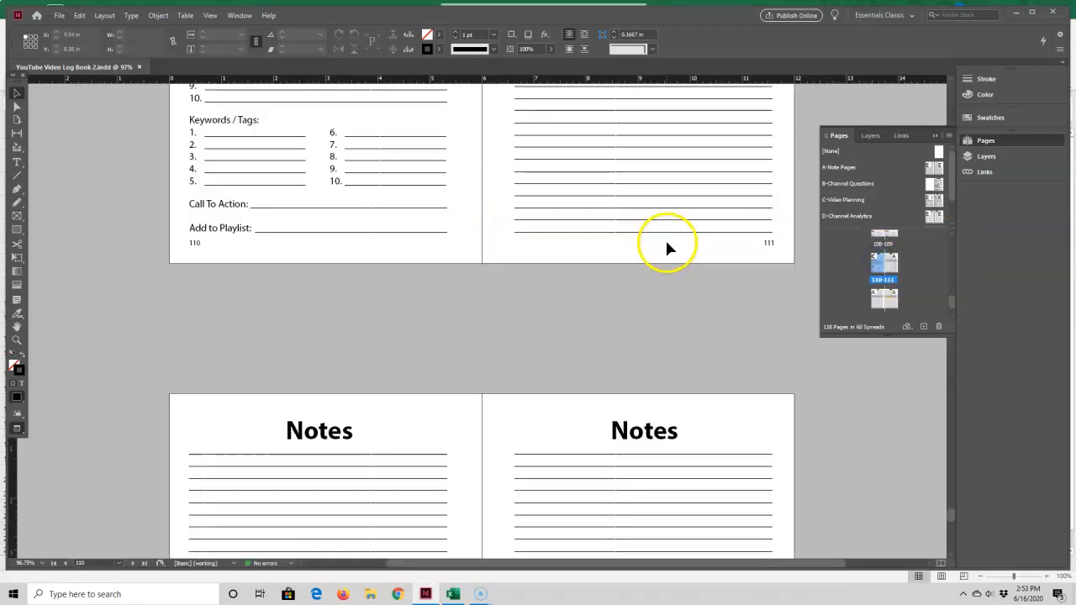
scroll(673, 252, "down", 10)
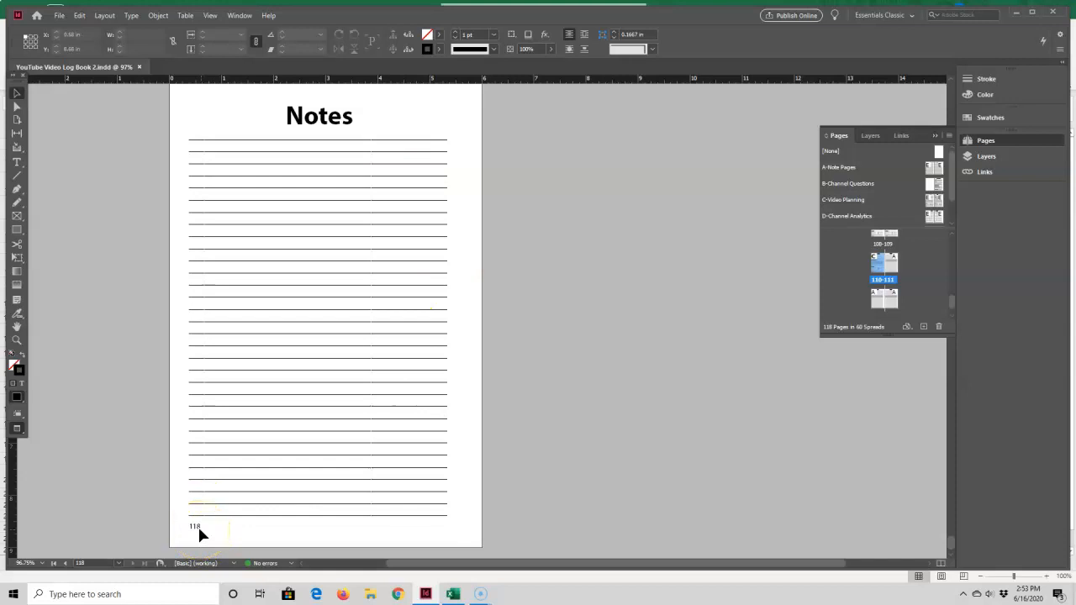
Step: Examine the table layouts on the D-Channel Analytics and F-Video Analytics master spreads
double_click(932, 216)
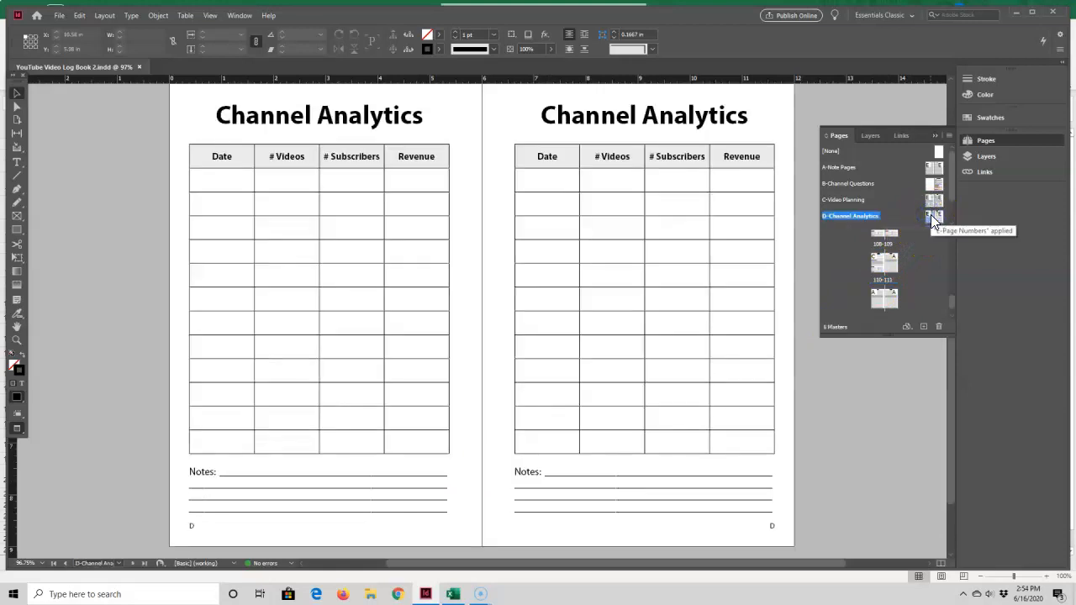
scroll(926, 219, "down", 1)
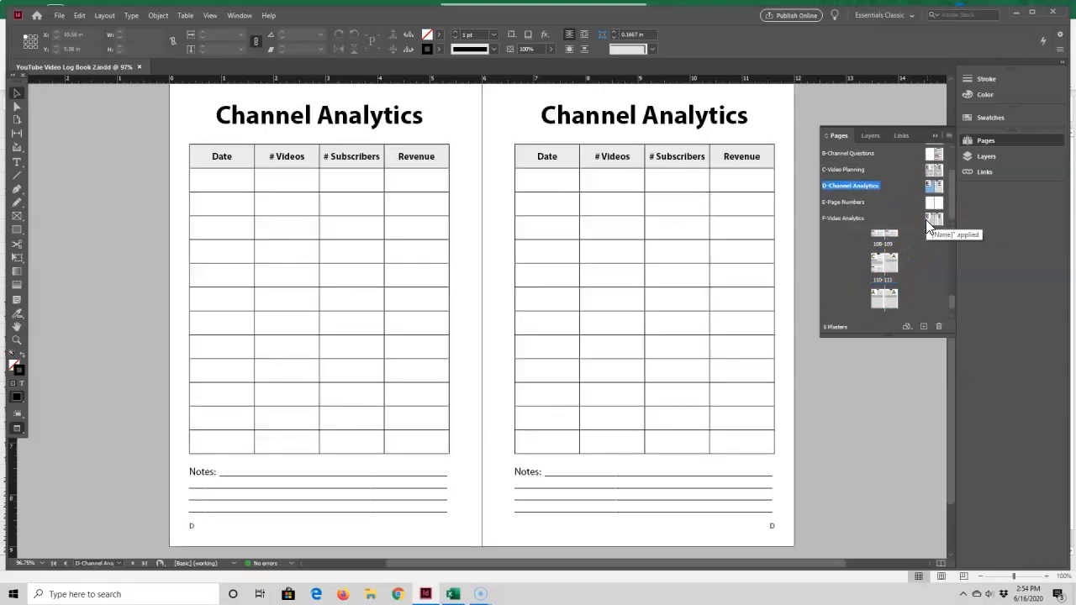
double_click(926, 219)
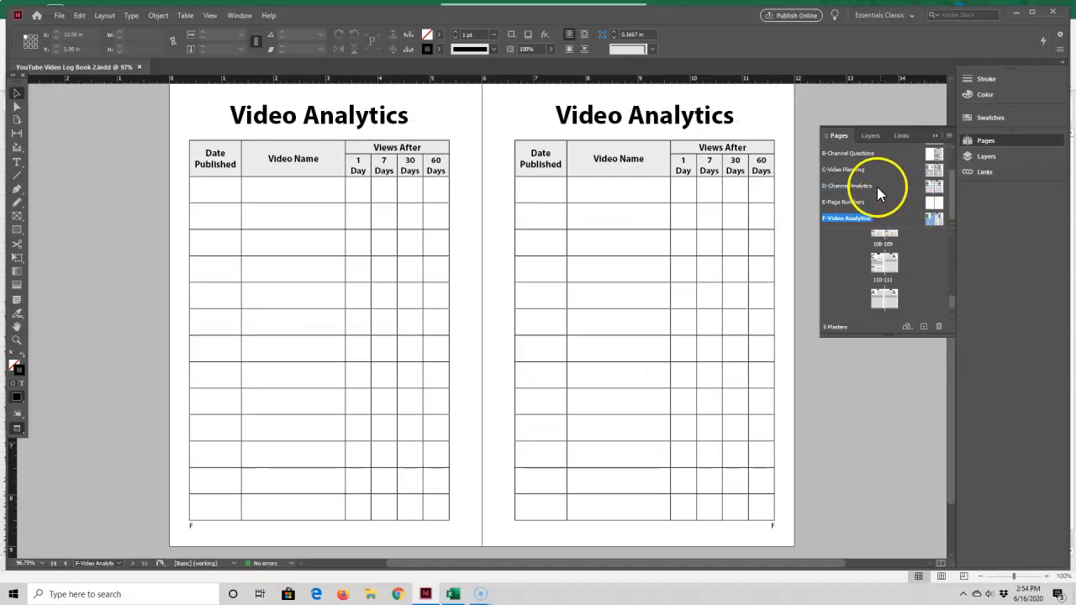
left_click_drag(884, 217, 850, 308)
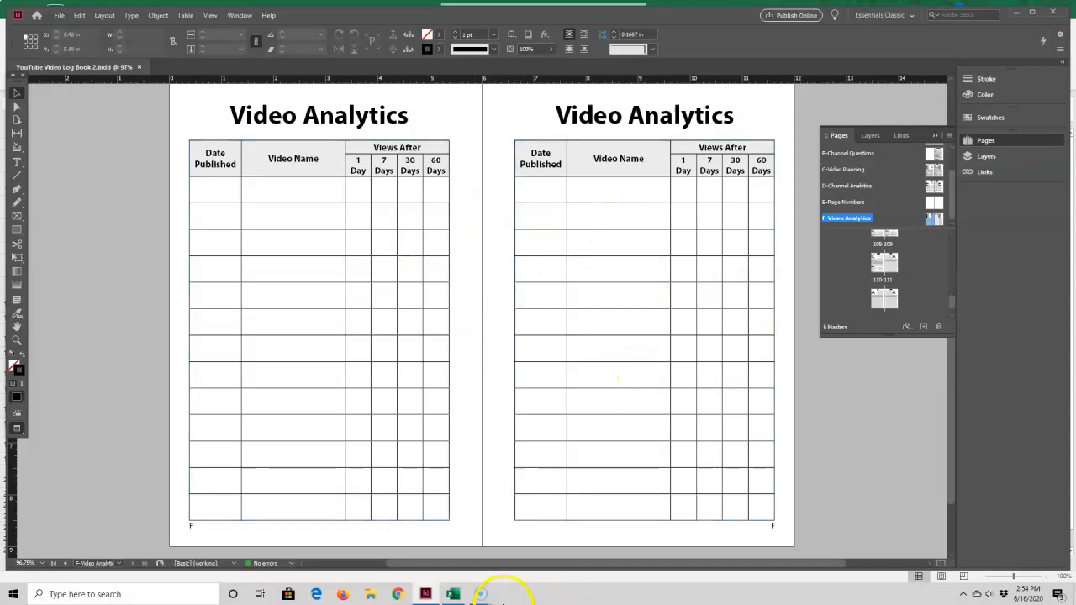
Step: Check the page plan on the Page Count sheet in Excel, then return to InDesign's F-Video Analytics master
left_click(454, 594)
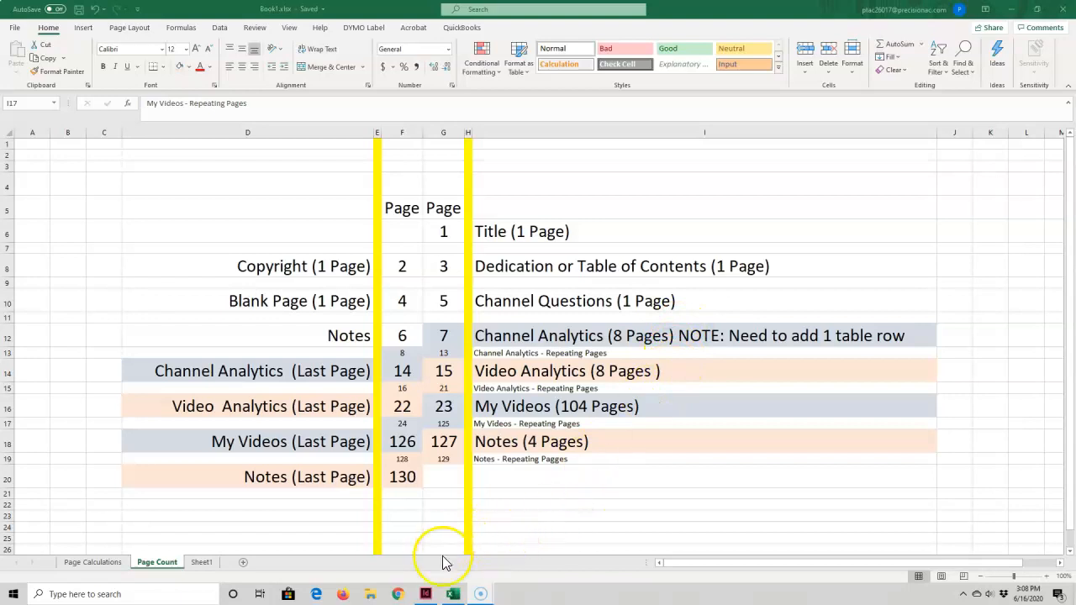
left_click(428, 593)
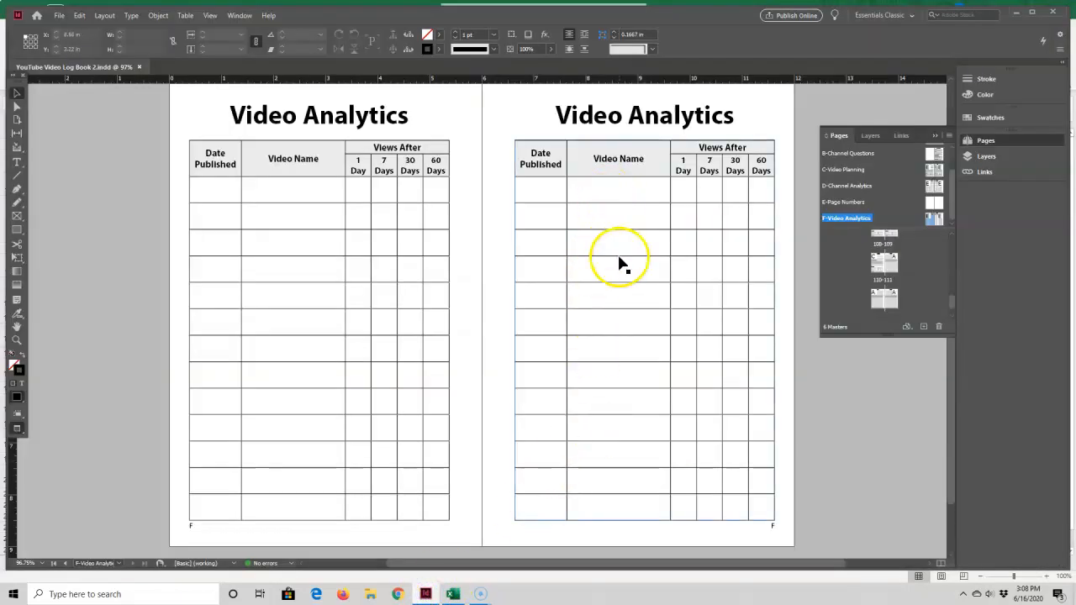
left_click(644, 497)
left_click(928, 177)
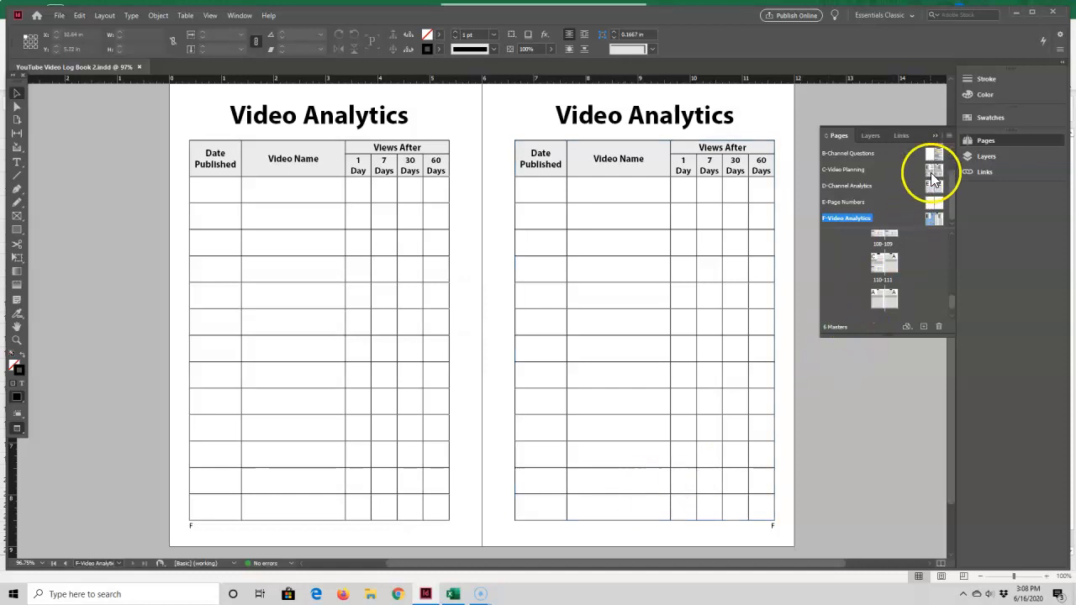
double_click(930, 219)
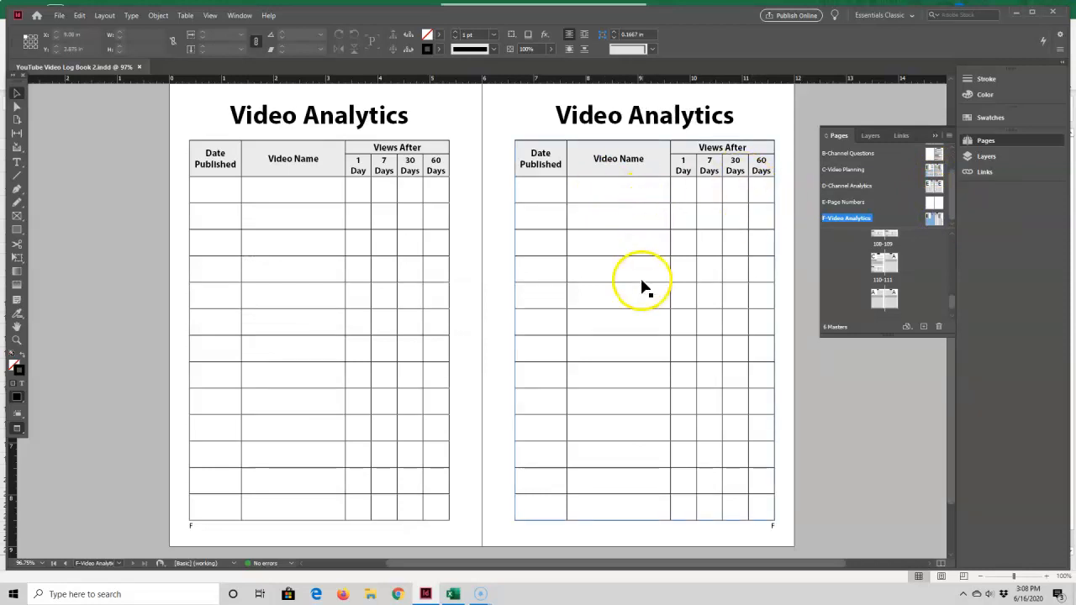
Step: On the D-Channel Analytics master, insert one row below the second blank row of the right-hand page's table
double_click(930, 190)
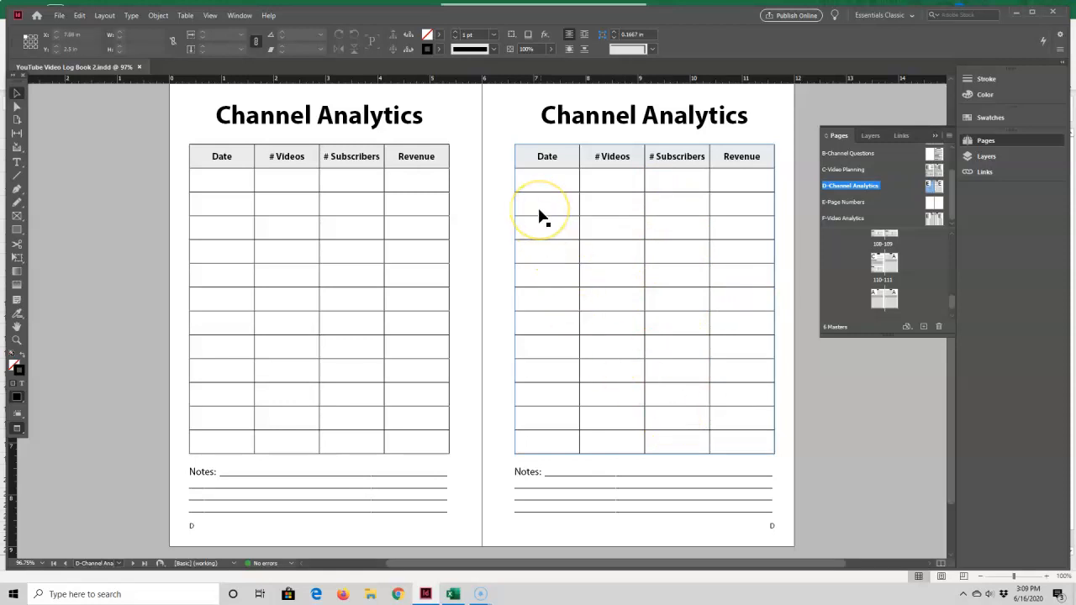
left_click(510, 212)
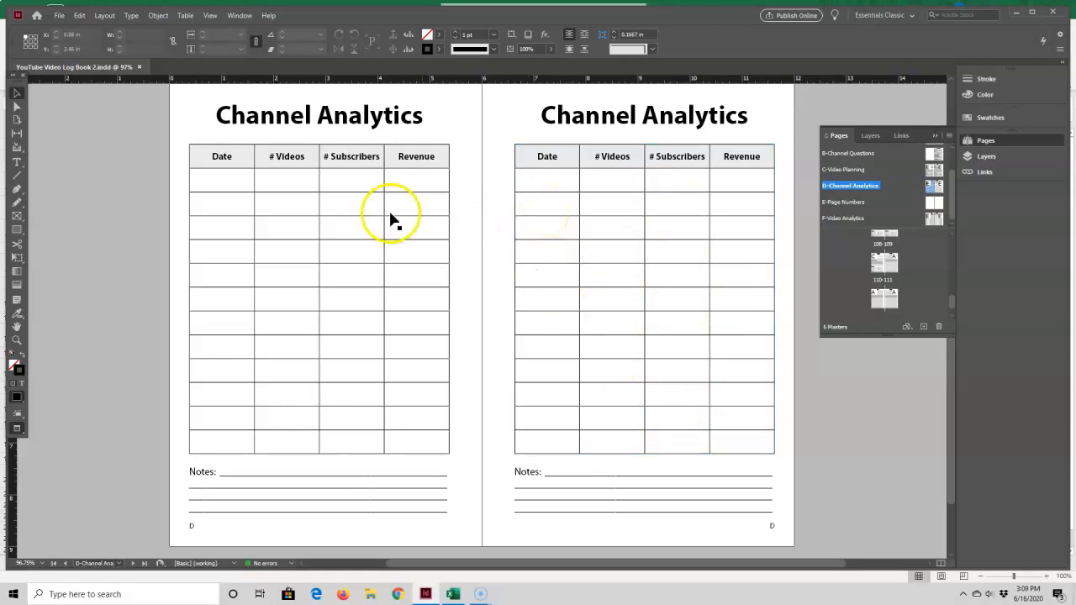
left_click(16, 163)
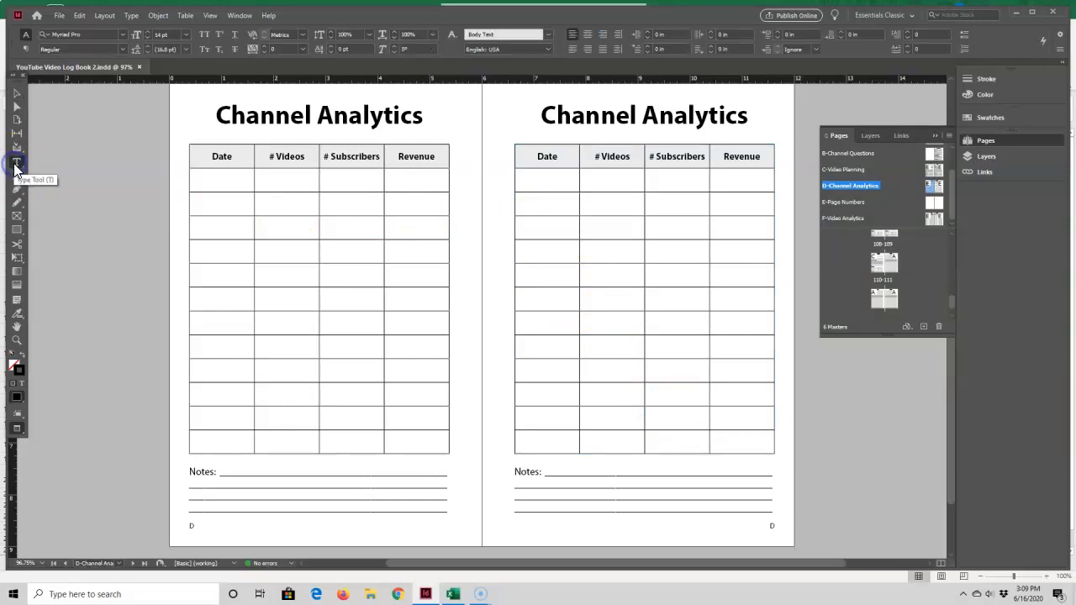
left_click(510, 209)
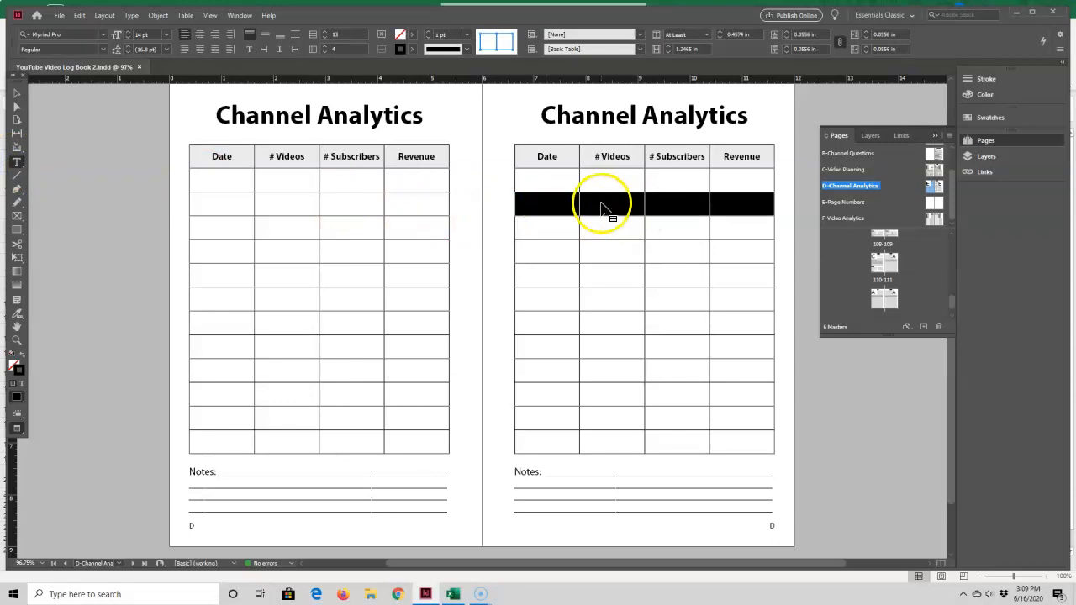
left_click(185, 16)
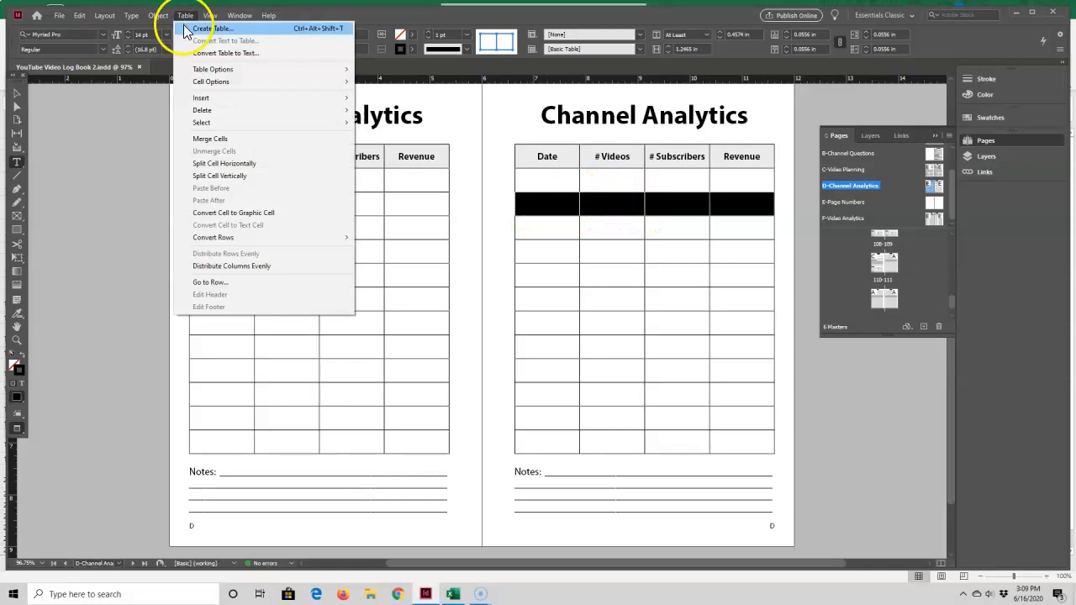
mouse_move(330, 103)
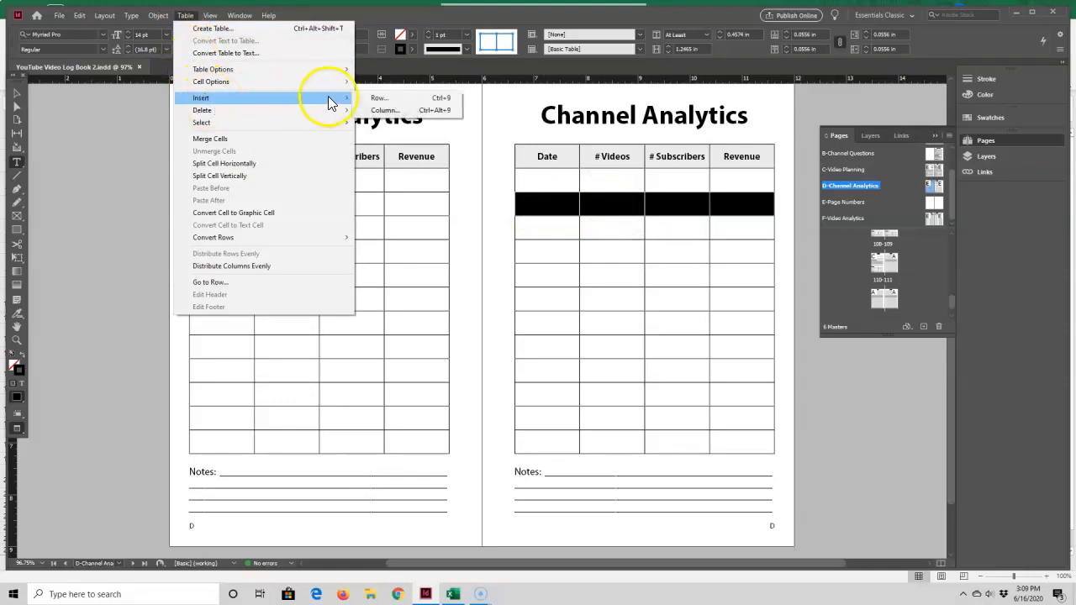
left_click(376, 100)
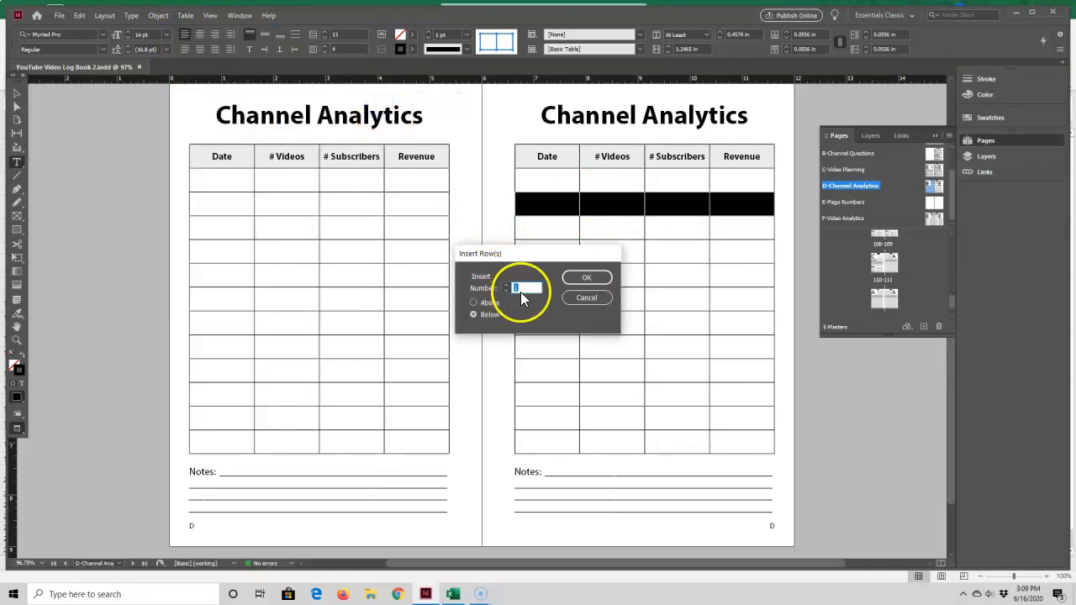
left_click(586, 280)
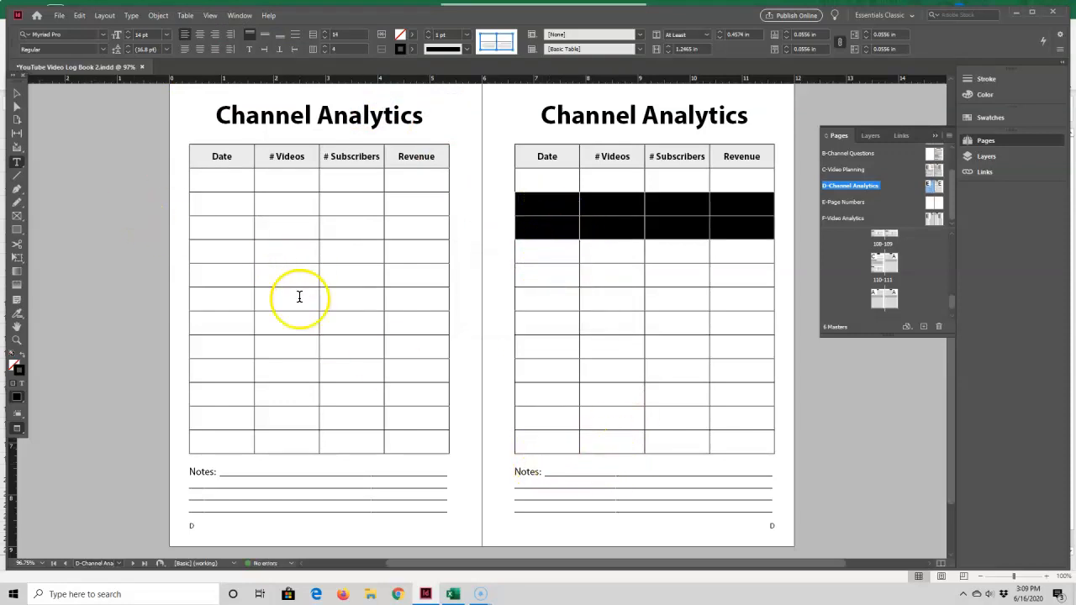
Step: Select the right-hand page's Channel Analytics table frame and display the layout's guides and frame edges
left_click(16, 92)
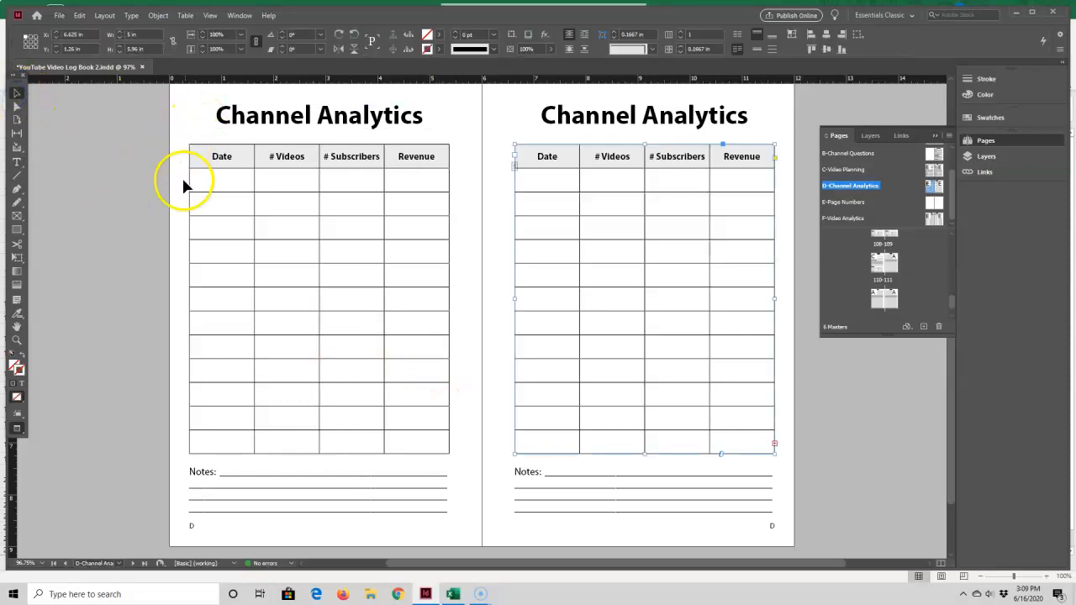
key("w")
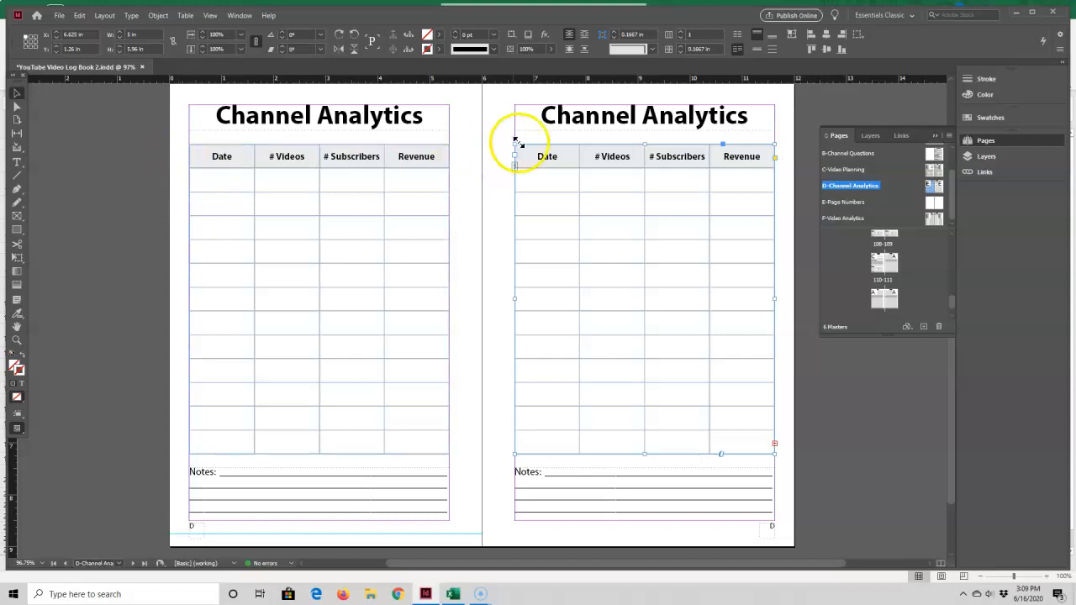